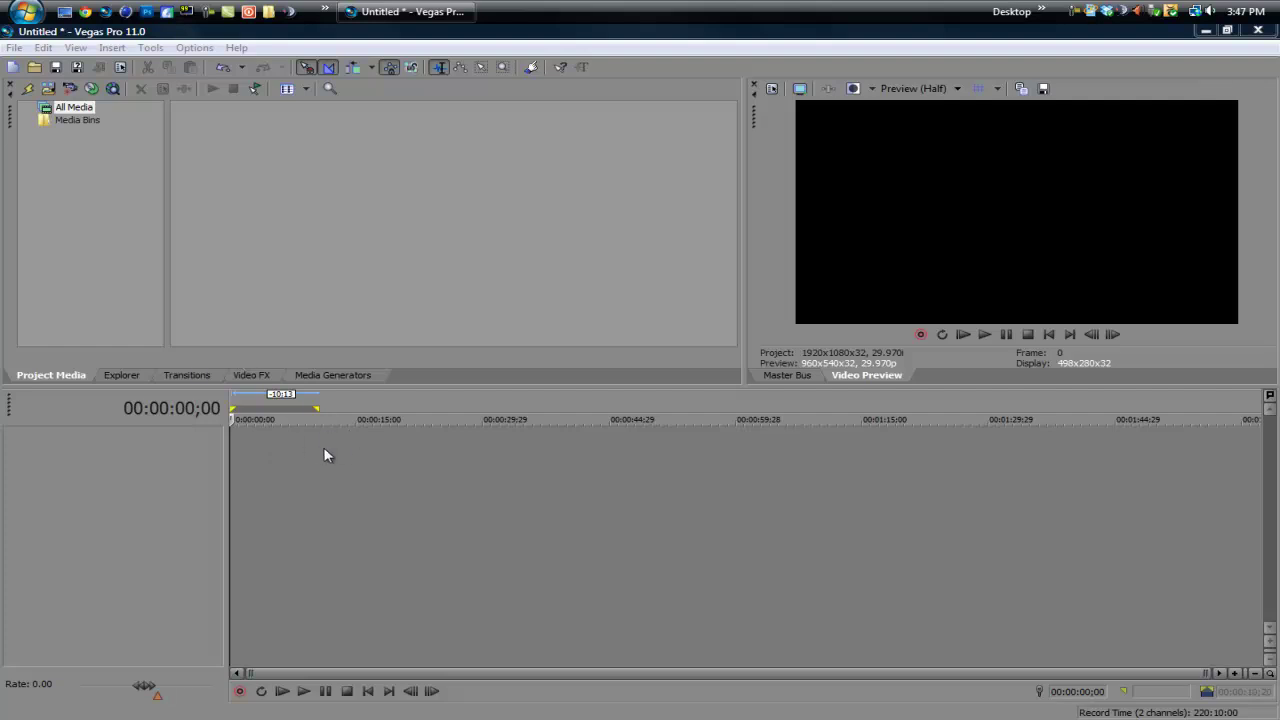
Insert an audio track into the empty timeline and arm it for recording.
{"action": "right_click", "coordinate": [244, 450]}
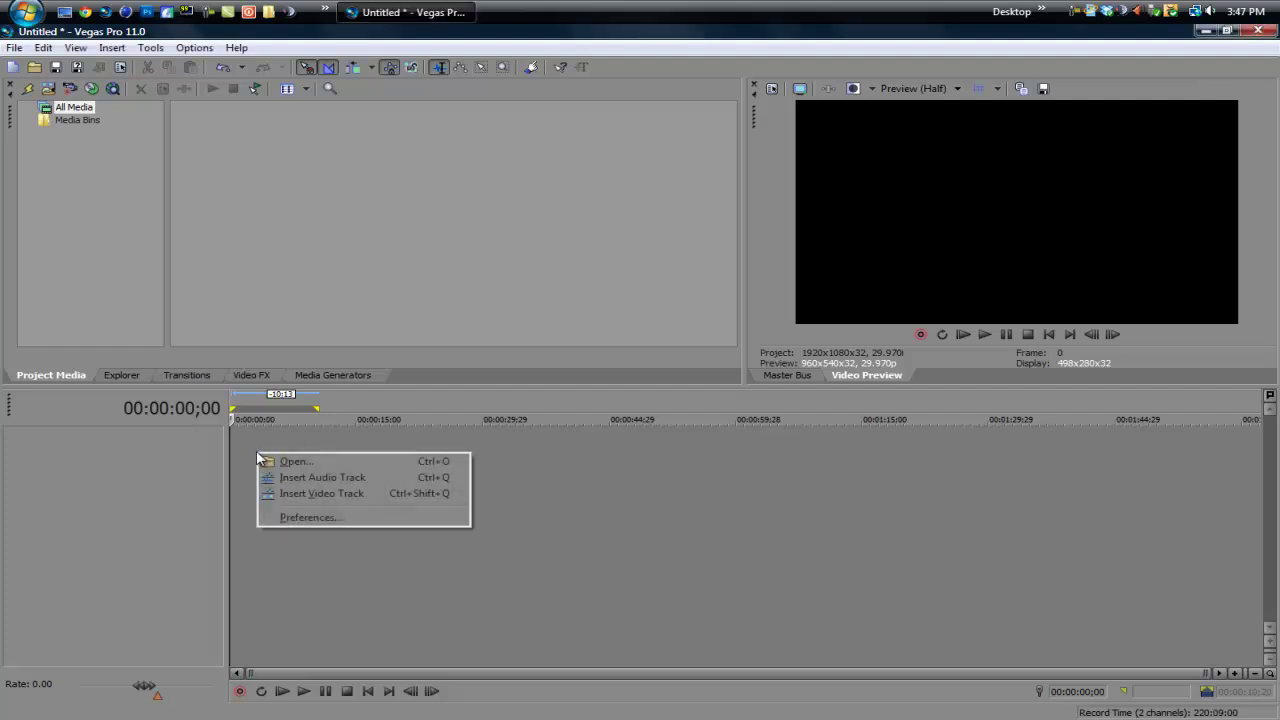
{"action": "left_click", "coordinate": [357, 480]}
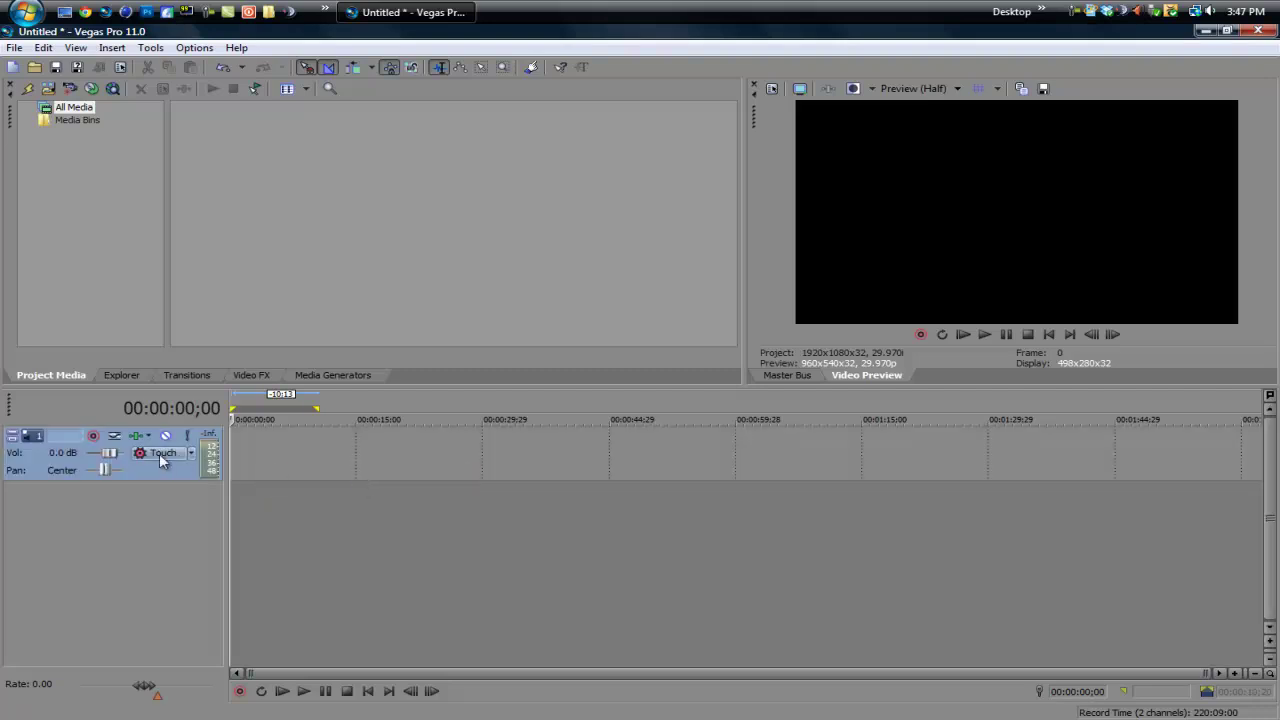
{"action": "left_click", "coordinate": [93, 437]}
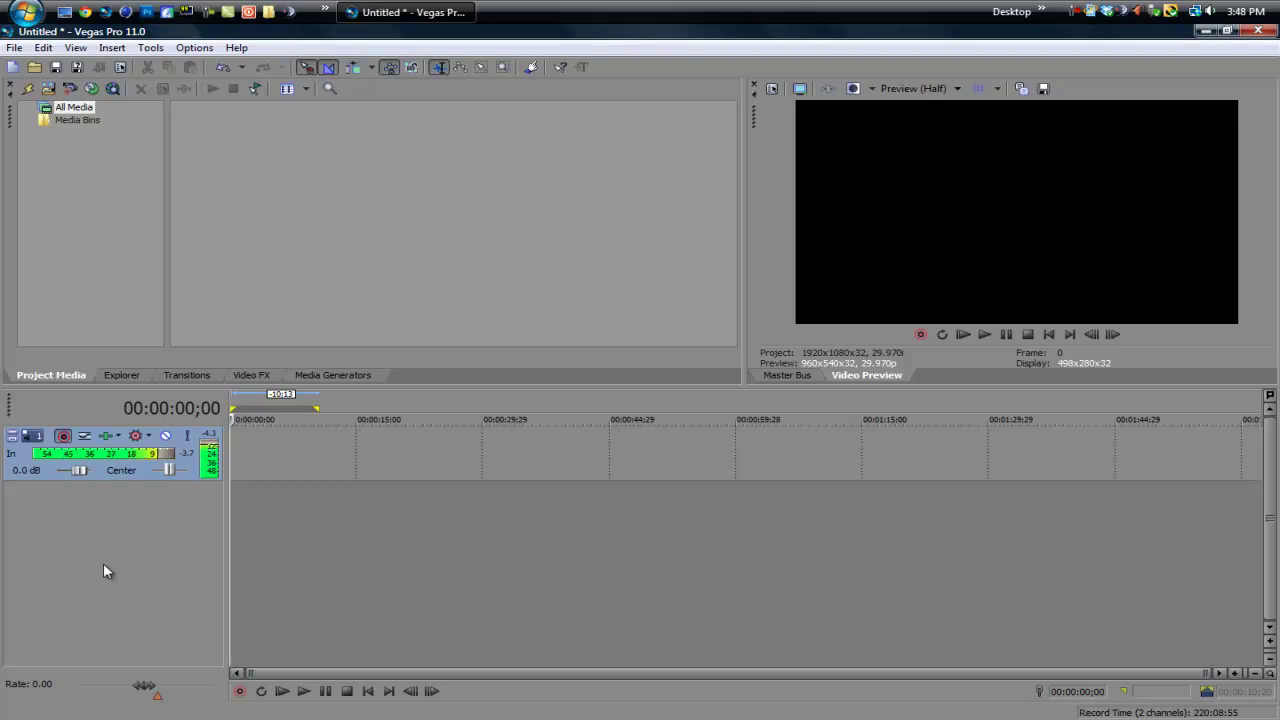
Record a roughly five-second voice take onto the armed audio track.
{"action": "left_click", "coordinate": [240, 691]}
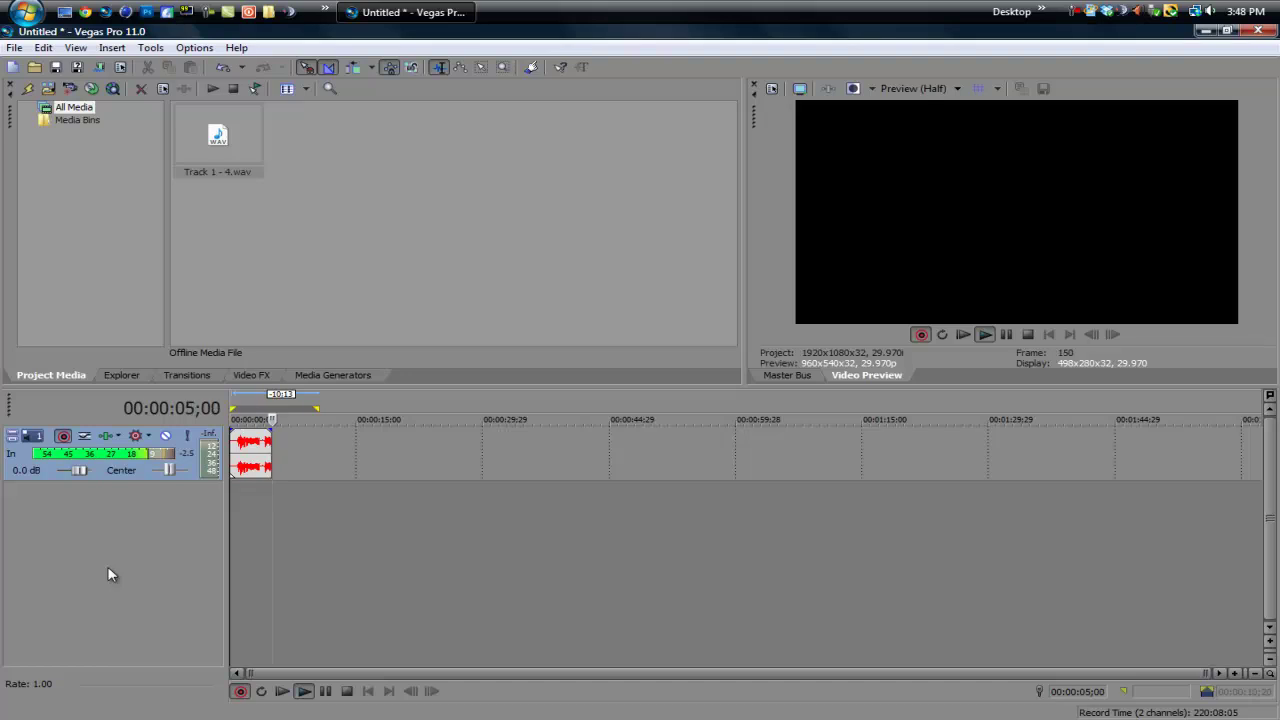
{"action": "left_click", "coordinate": [347, 691]}
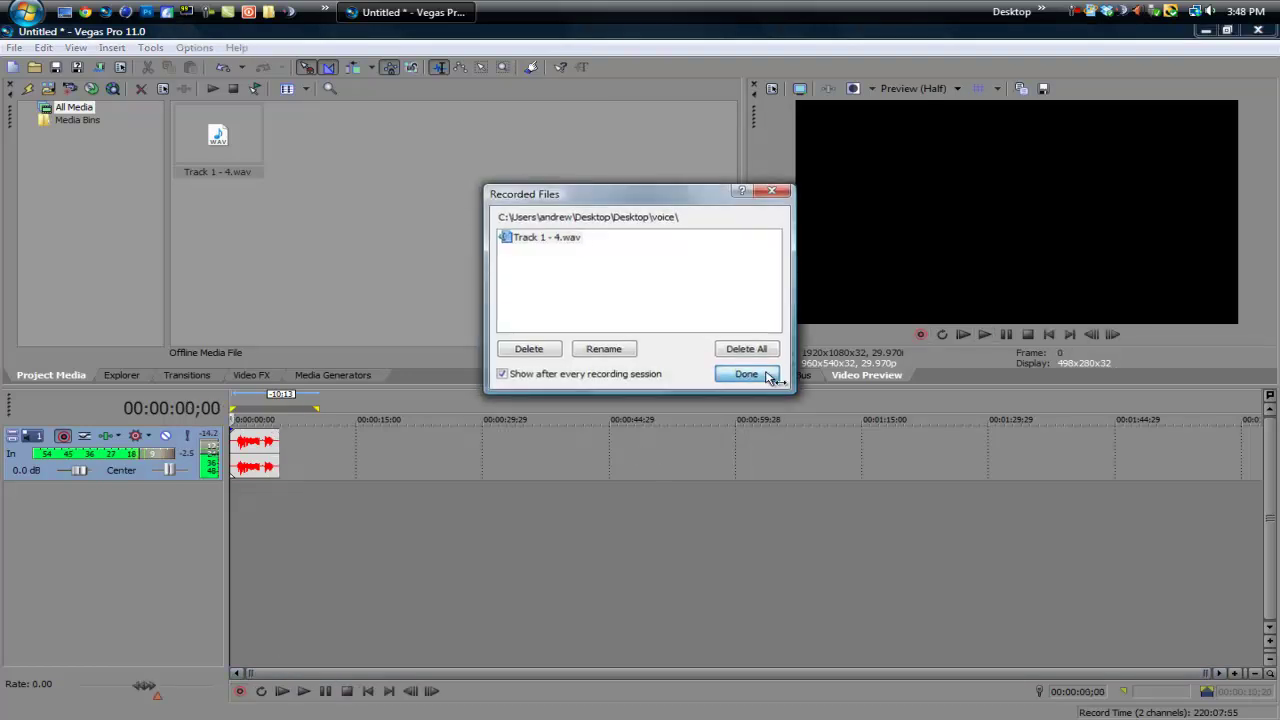
{"action": "left_click", "coordinate": [762, 373]}
Play back the recorded take, then disarm the track from recording.
{"action": "scroll", "coordinate": [433, 577], "scroll_direction": "up", "scroll_amount": 4}
{"action": "left_click", "coordinate": [303, 691]}
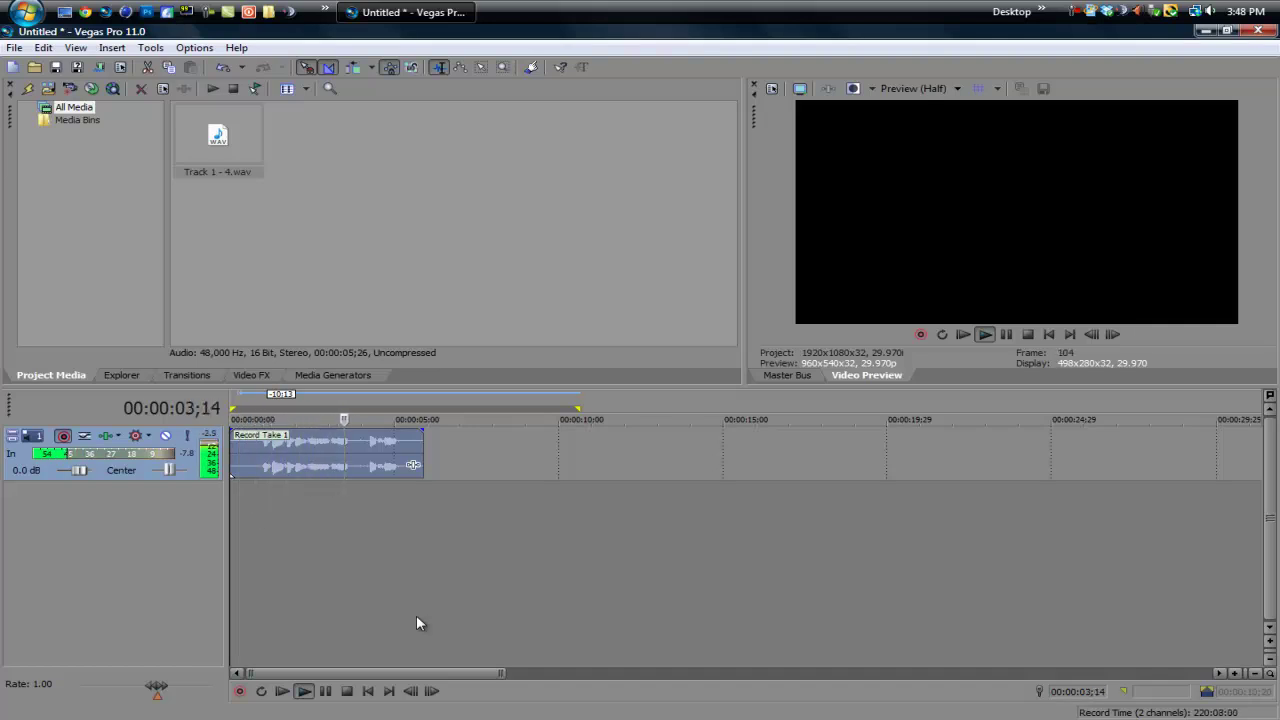
{"action": "left_click", "coordinate": [347, 691]}
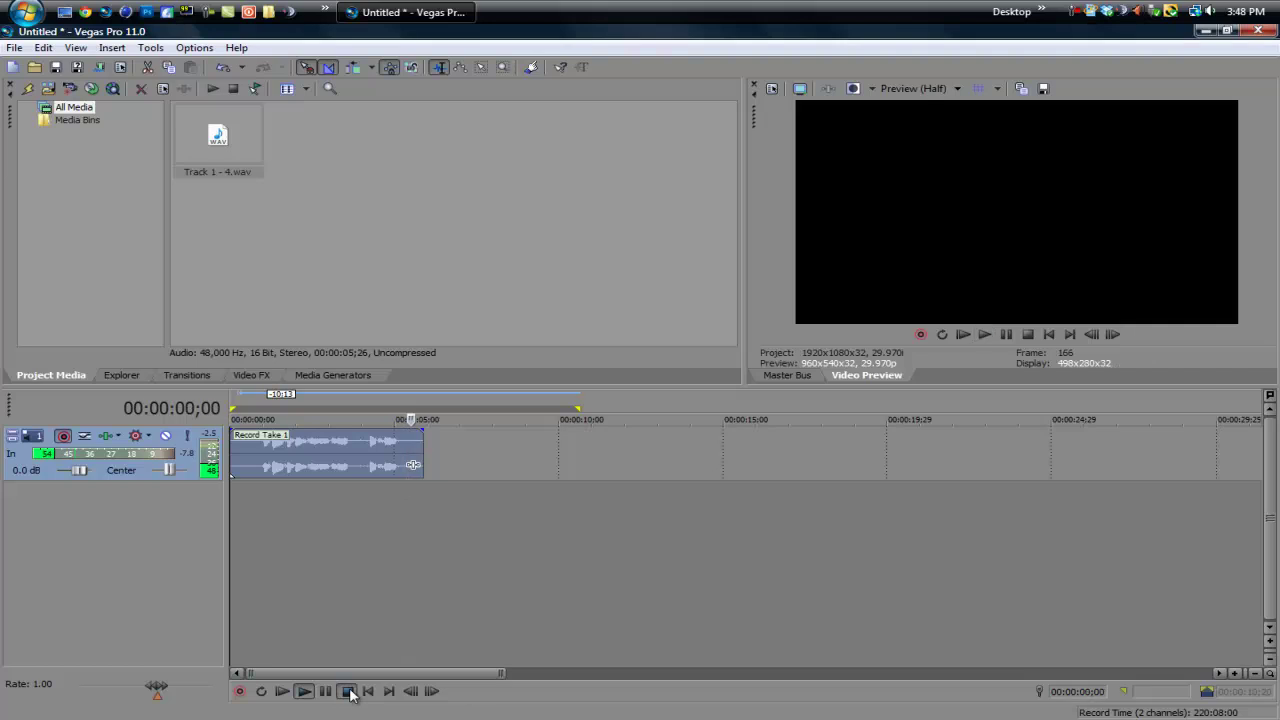
{"action": "scroll", "coordinate": [382, 558], "scroll_direction": "down", "scroll_amount": 3}
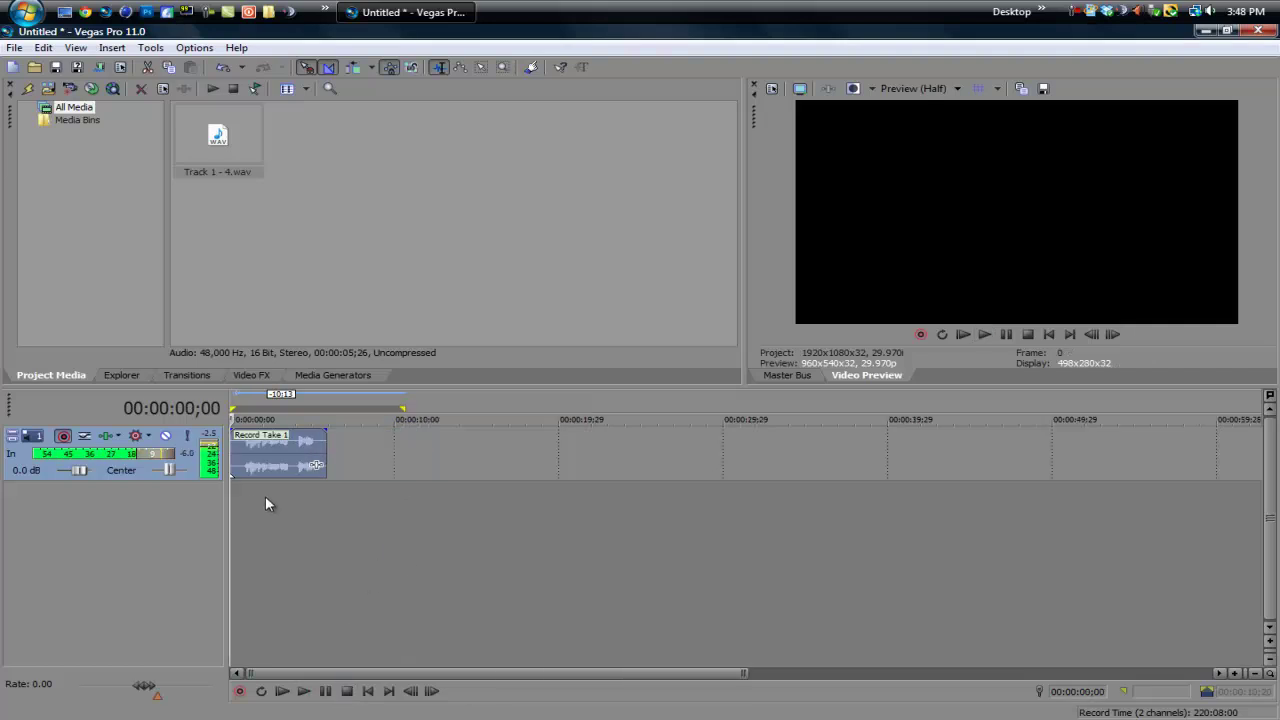
{"action": "left_click", "coordinate": [63, 440]}
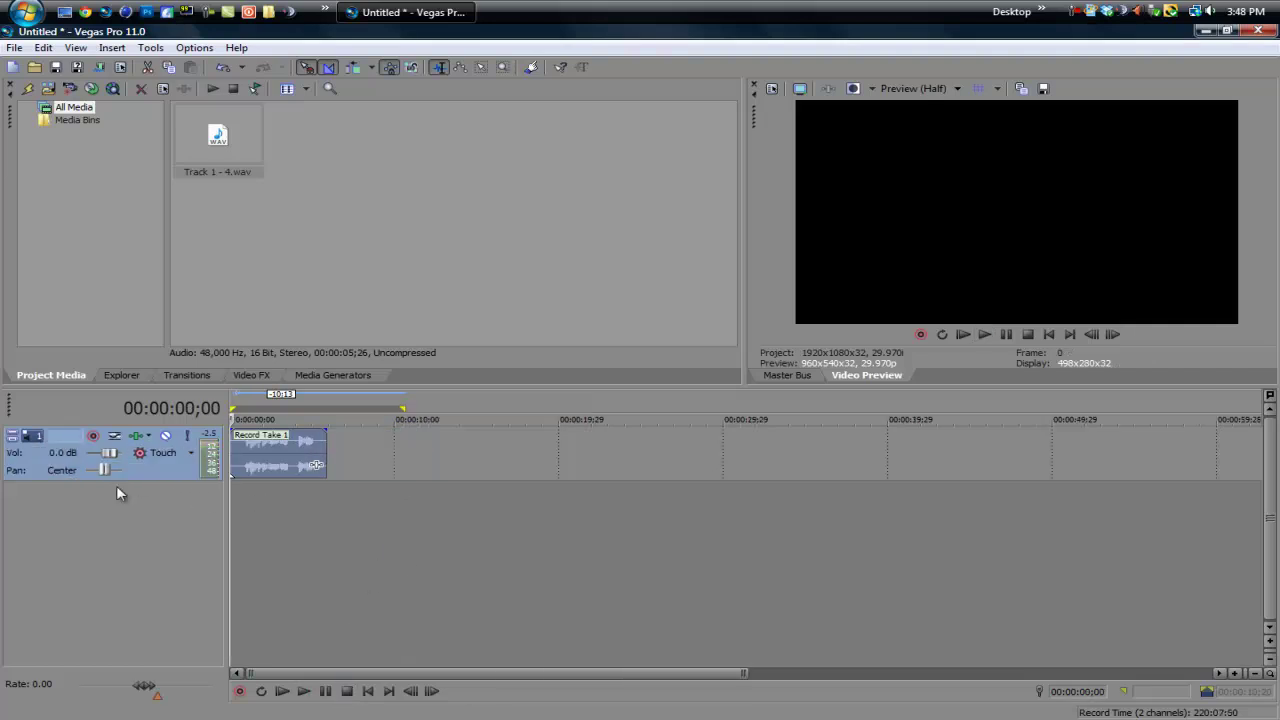
Duplicate the voice track into track 2 and show track 2's audio effects window.
{"action": "right_click", "coordinate": [166, 471]}
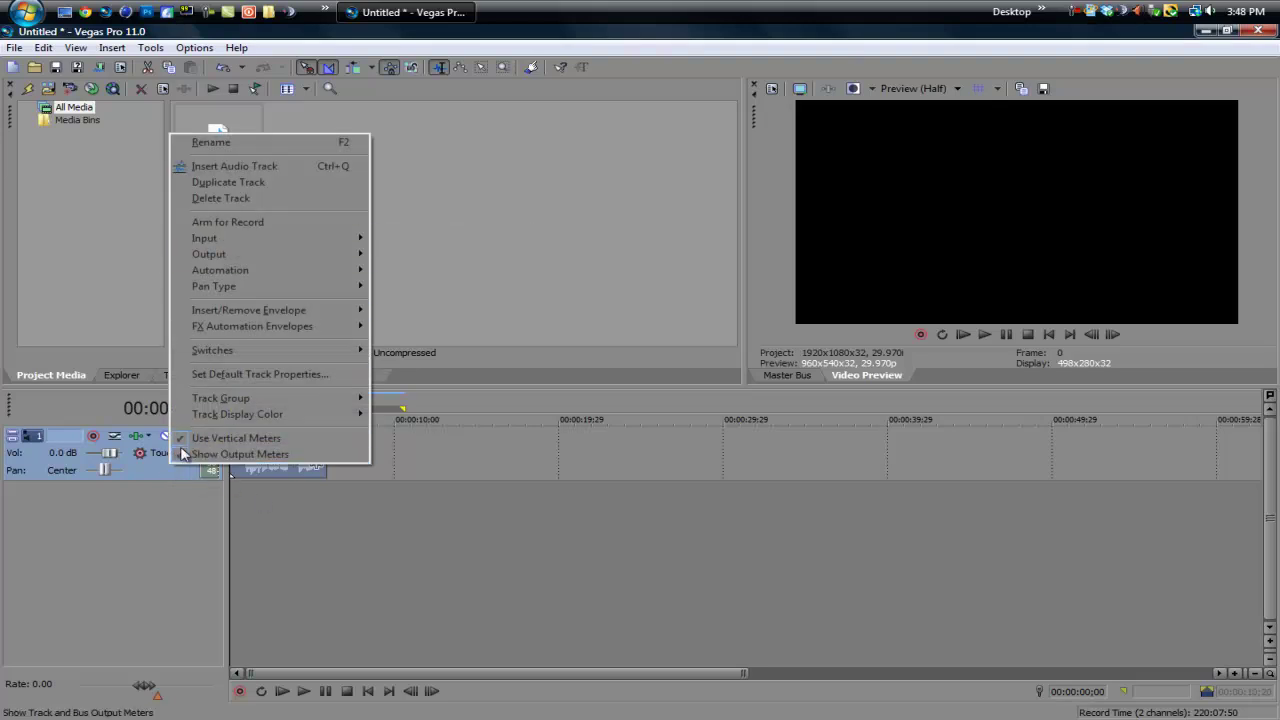
{"action": "left_click", "coordinate": [231, 183]}
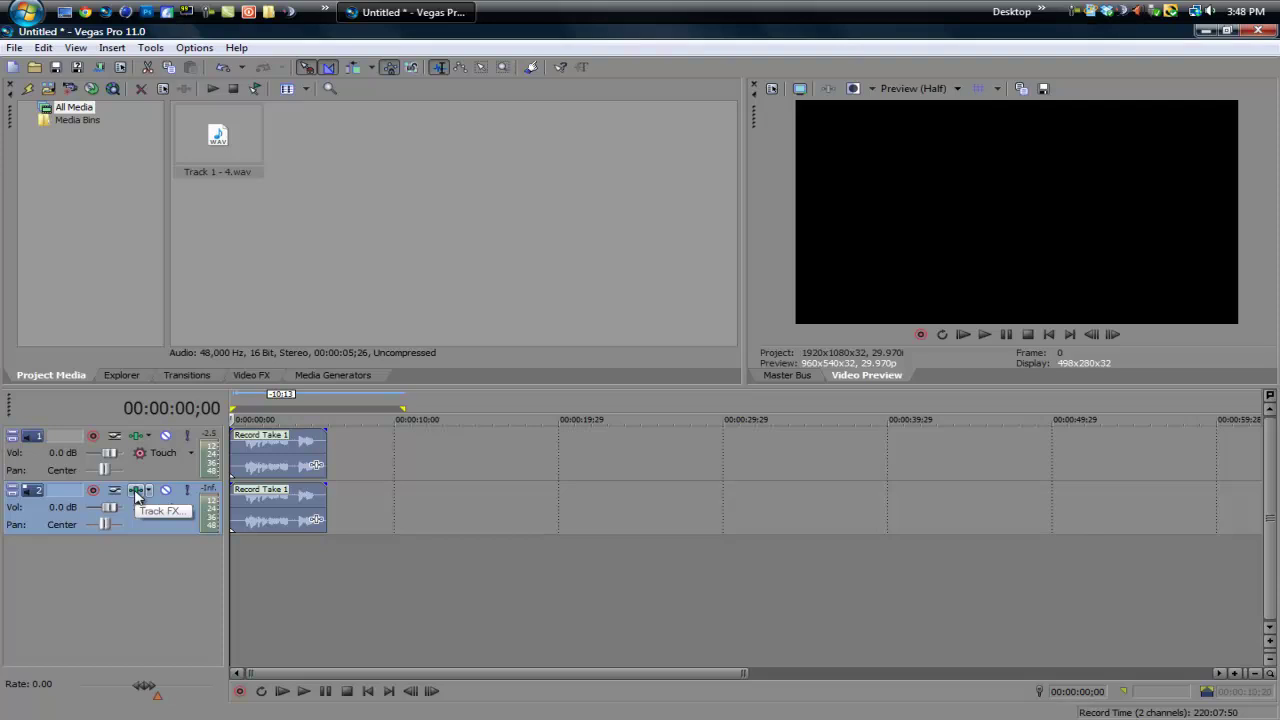
{"action": "left_click", "coordinate": [136, 492]}
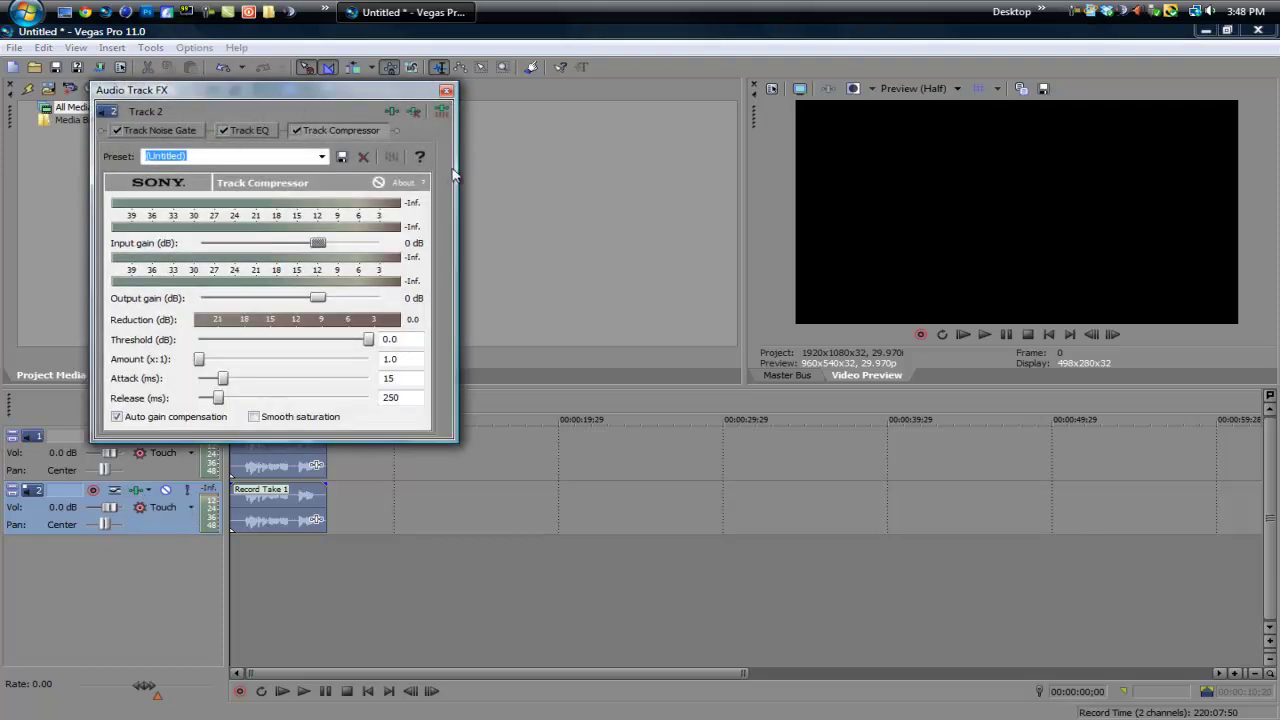
{"action": "left_click_drag", "start_coordinate": [334, 100], "coordinate": [659, 210]}
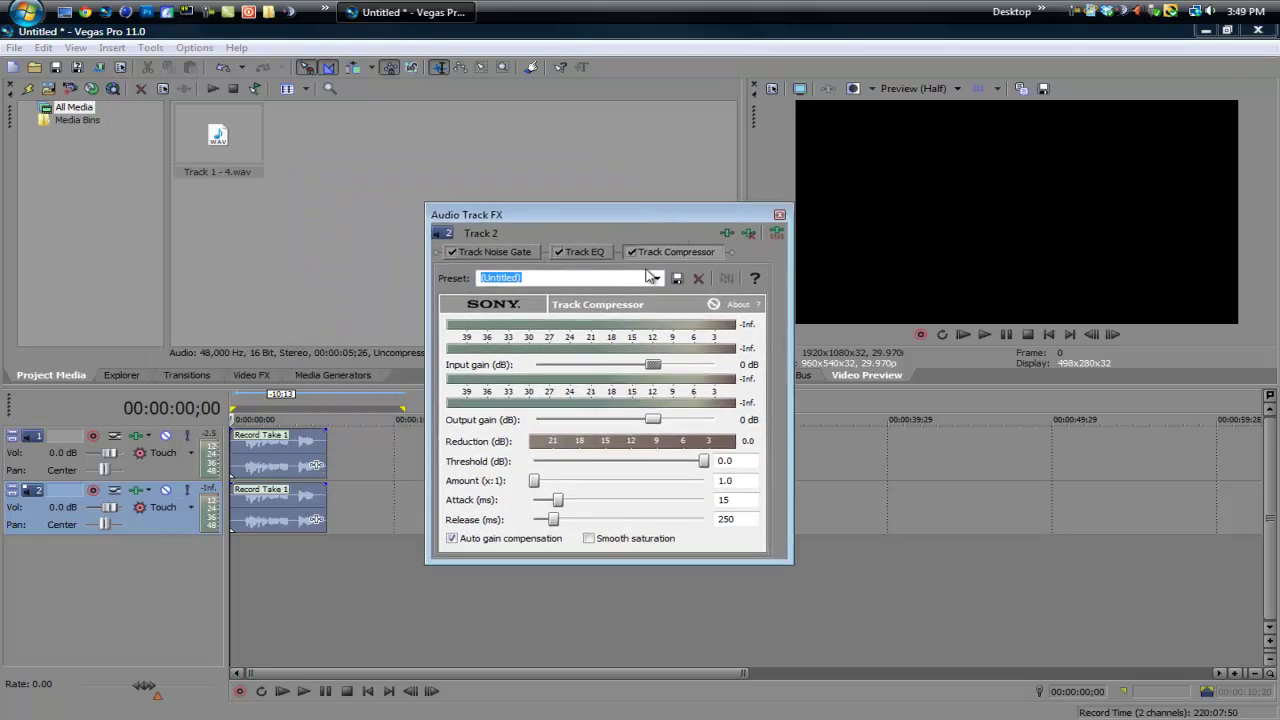
Add the Pitch Shift plug-in to track 2's effects chain.
{"action": "left_click", "coordinate": [727, 233]}
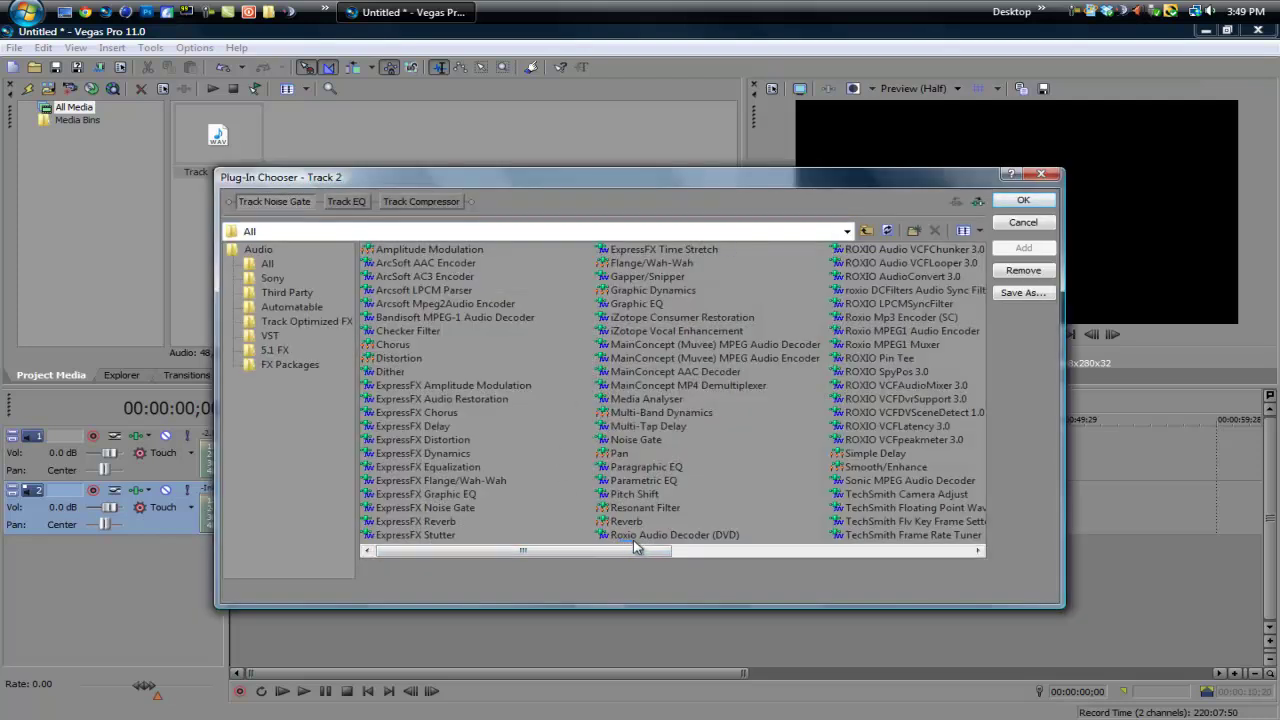
{"action": "left_click", "coordinate": [647, 493]}
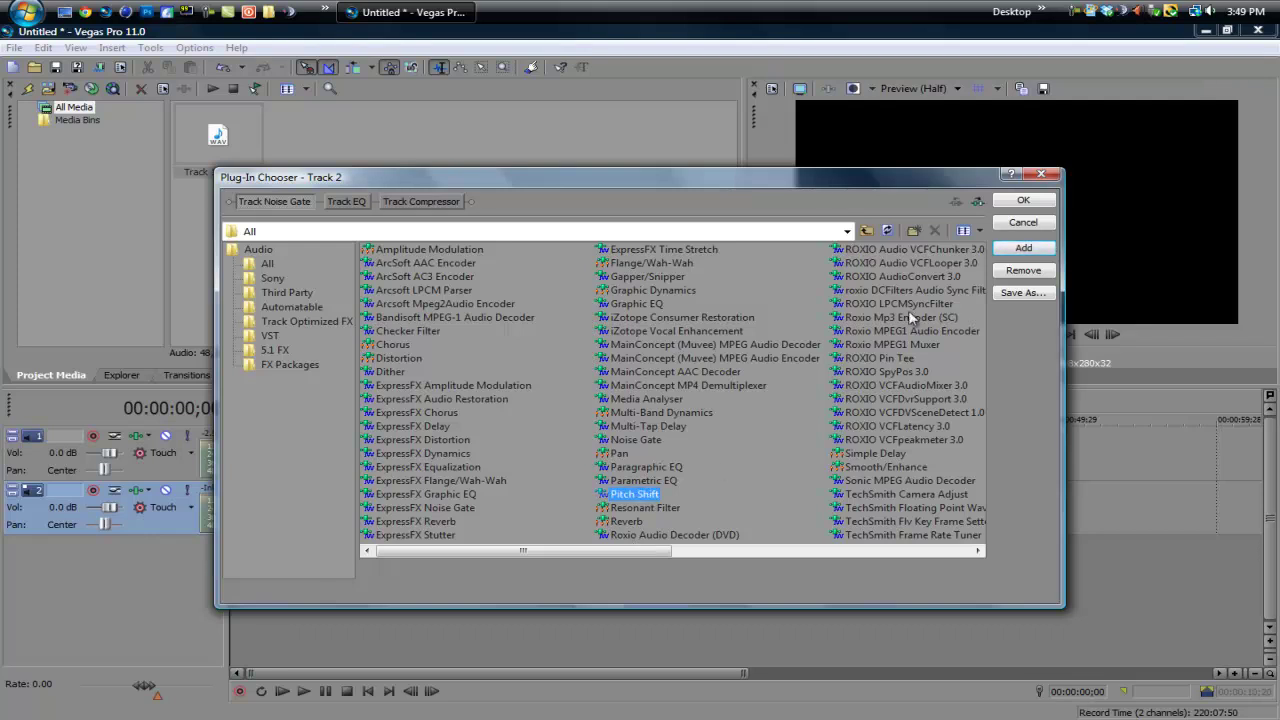
{"action": "left_click", "coordinate": [1036, 249]}
{"action": "left_click", "coordinate": [1022, 200]}
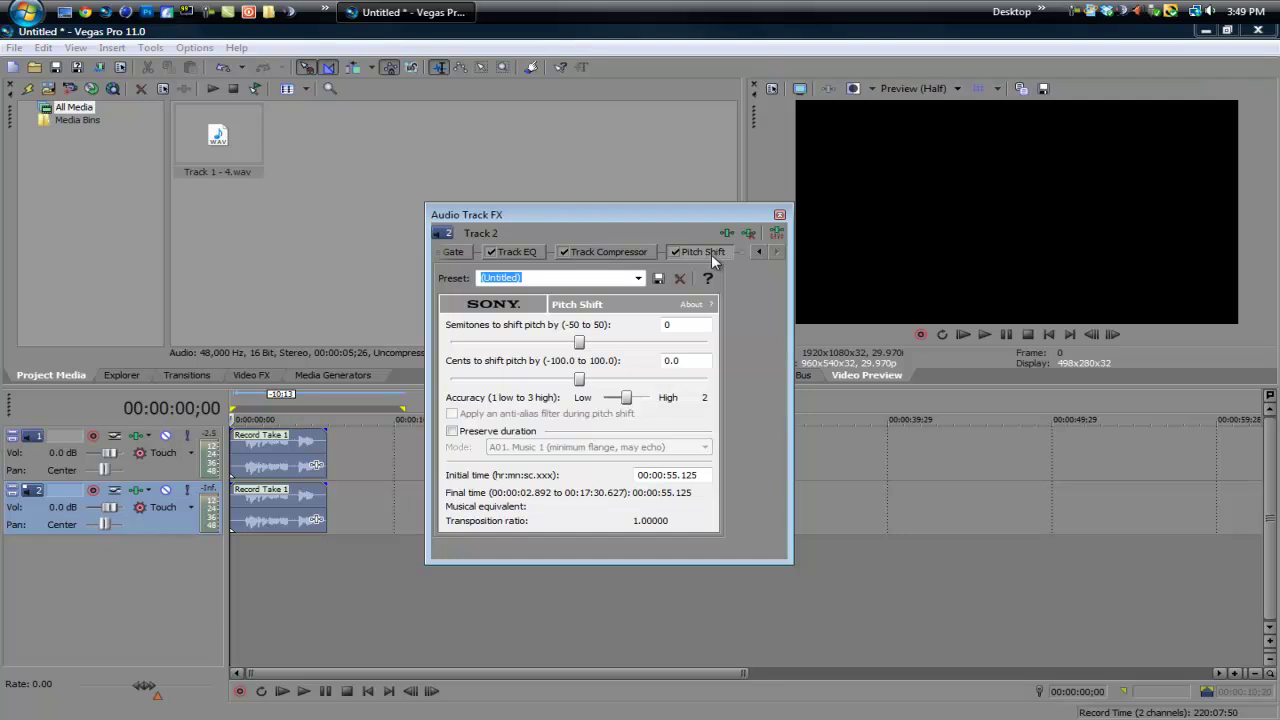
Set Pitch Shift to A09. Speech 3 (fast) at +3 semitones, keeping clip duration.
{"action": "left_click", "coordinate": [455, 433]}
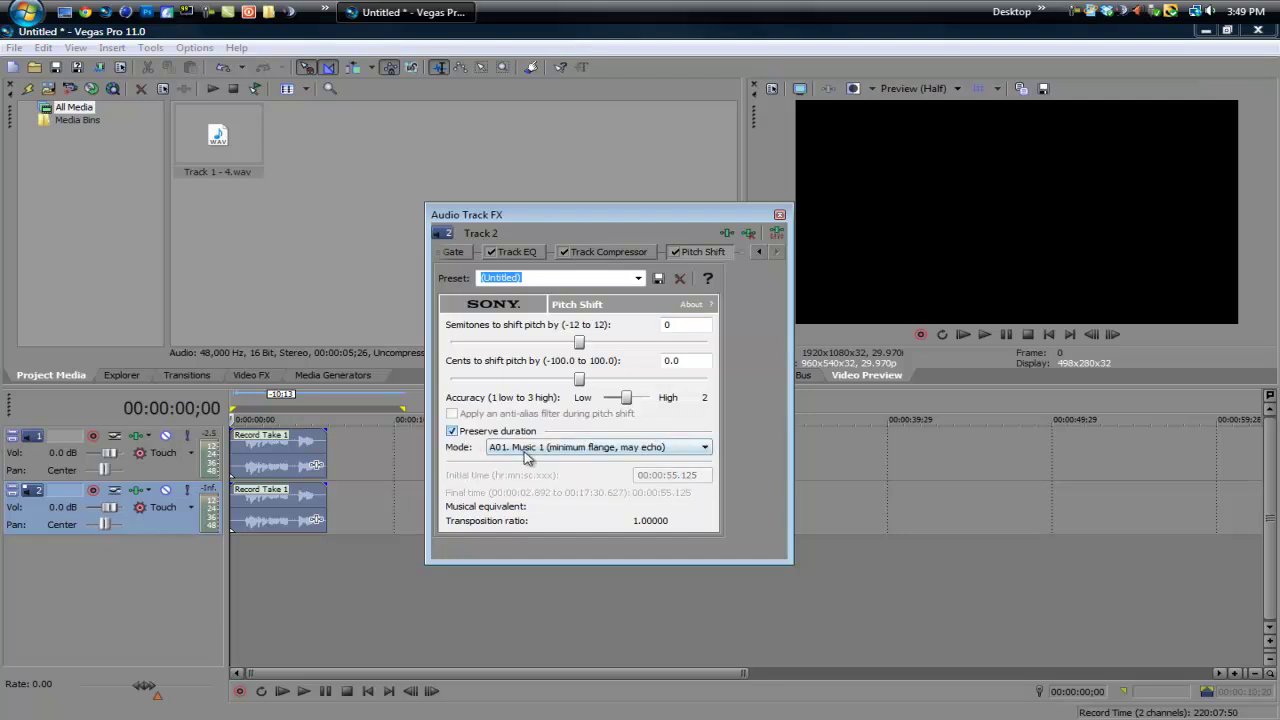
{"action": "left_click", "coordinate": [584, 451]}
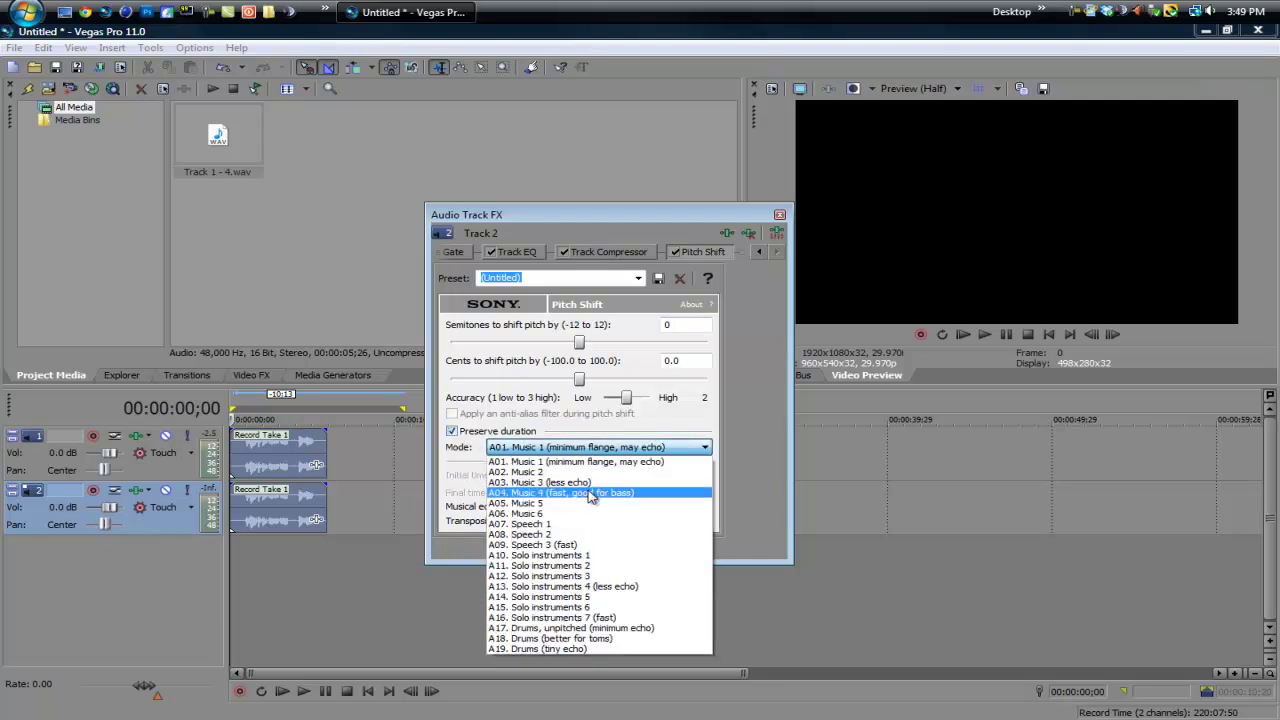
{"action": "left_click", "coordinate": [575, 546]}
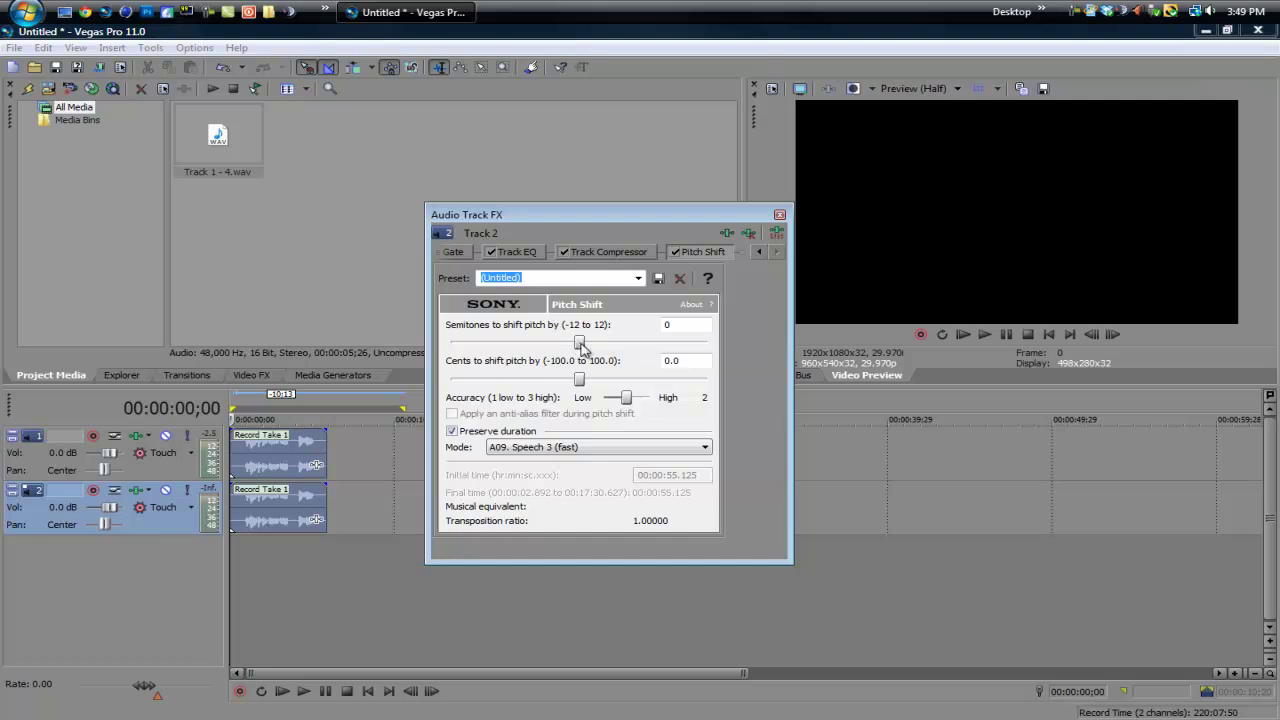
{"action": "left_click_drag", "start_coordinate": [589, 343], "coordinate": [615, 343]}
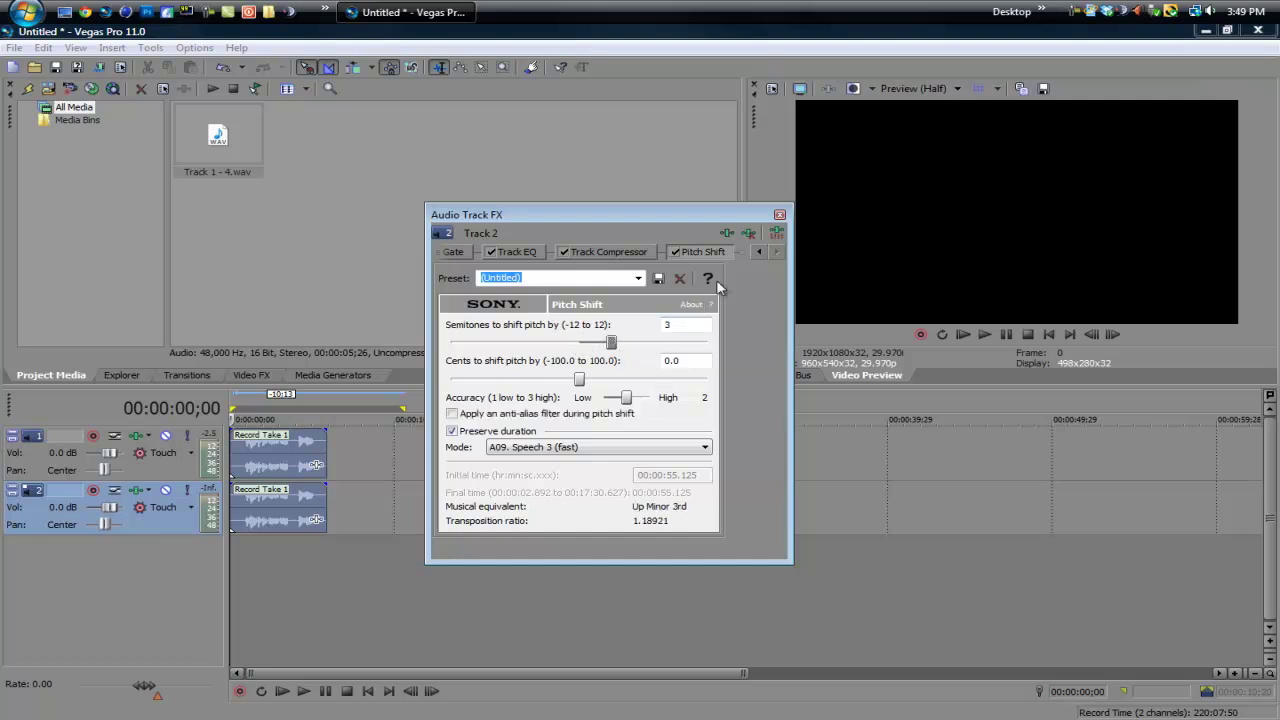
{"action": "left_click", "coordinate": [780, 215]}
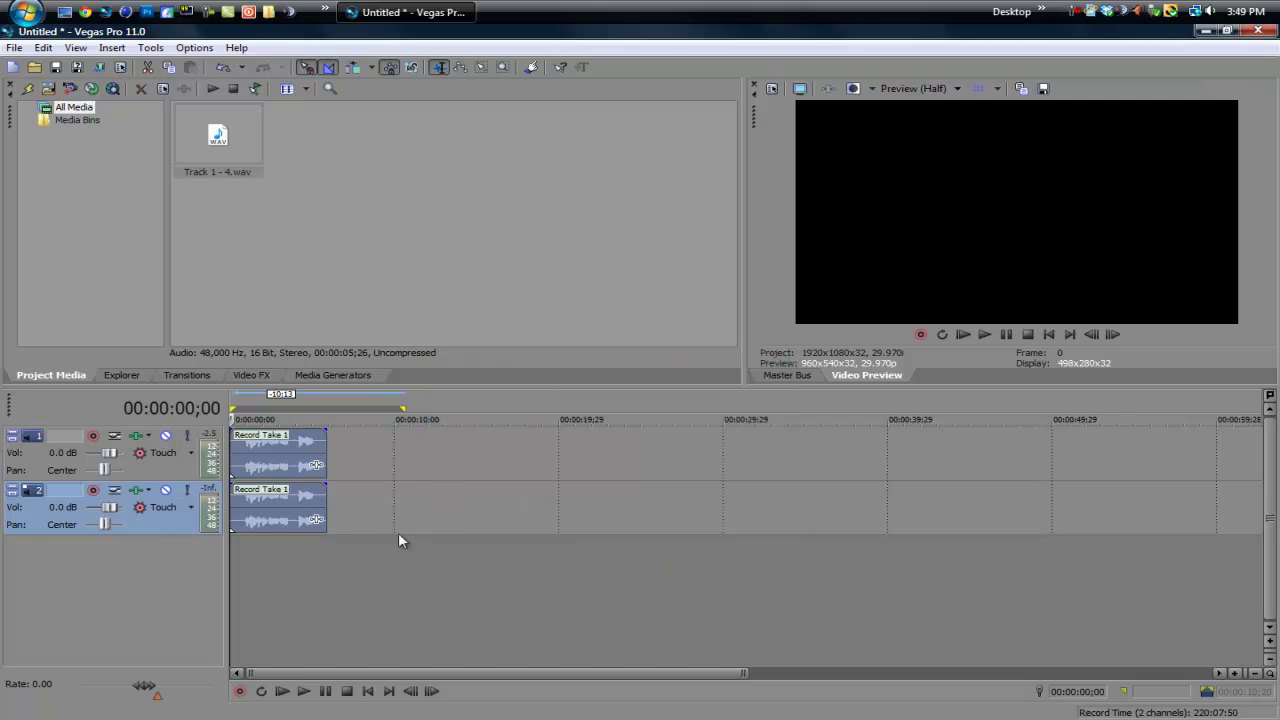
Duplicate track 2 into track 3 and set its Pitch Shift to -3 semitones.
{"action": "right_click", "coordinate": [163, 522]}
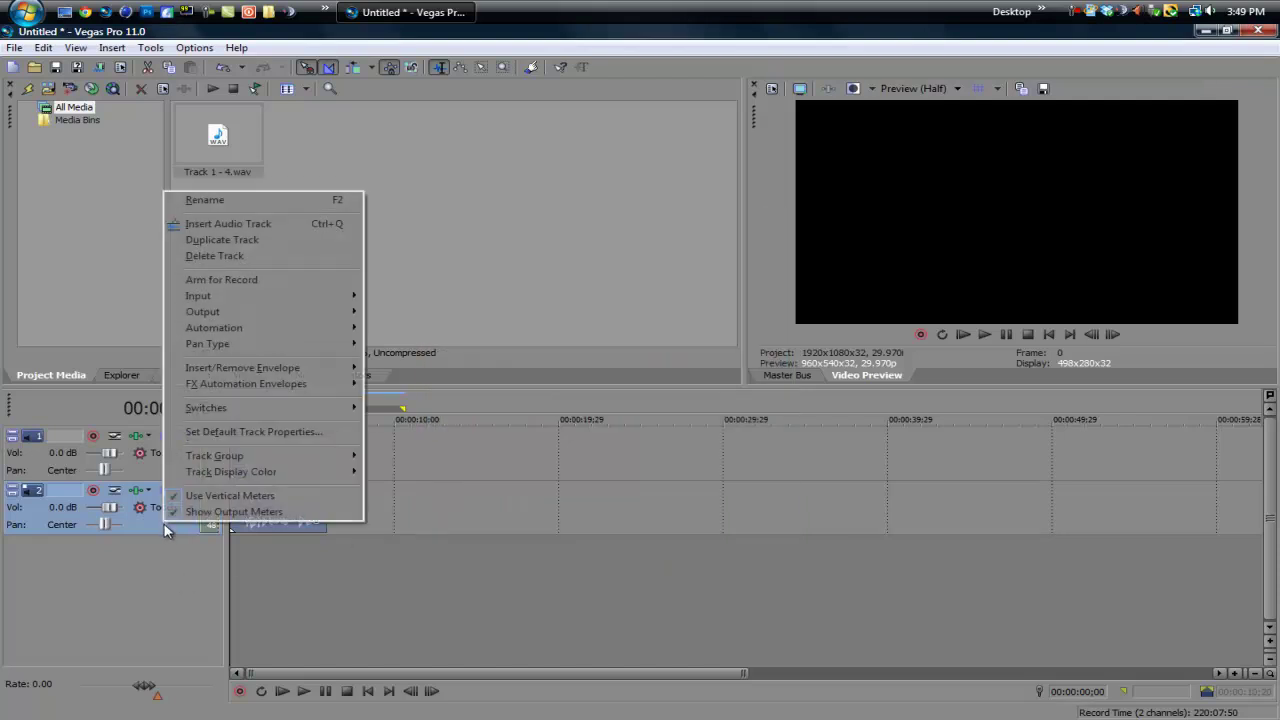
{"action": "left_click", "coordinate": [215, 241]}
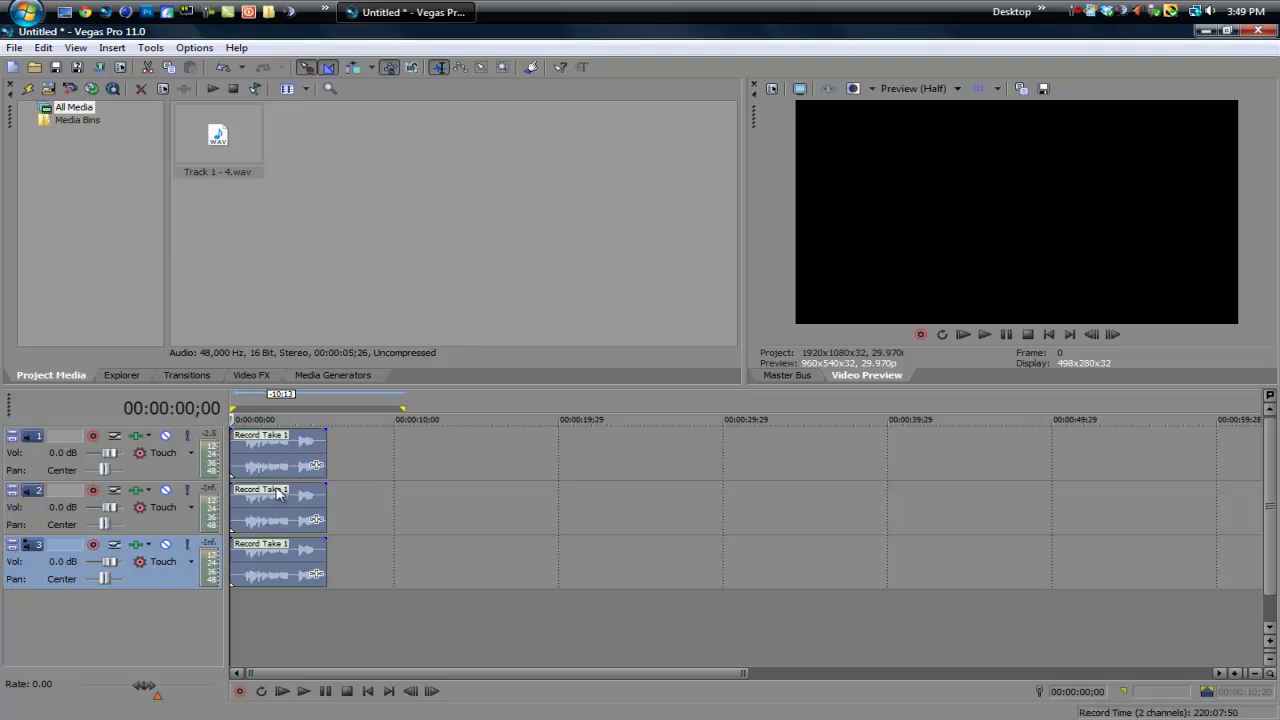
{"action": "left_click", "coordinate": [137, 548]}
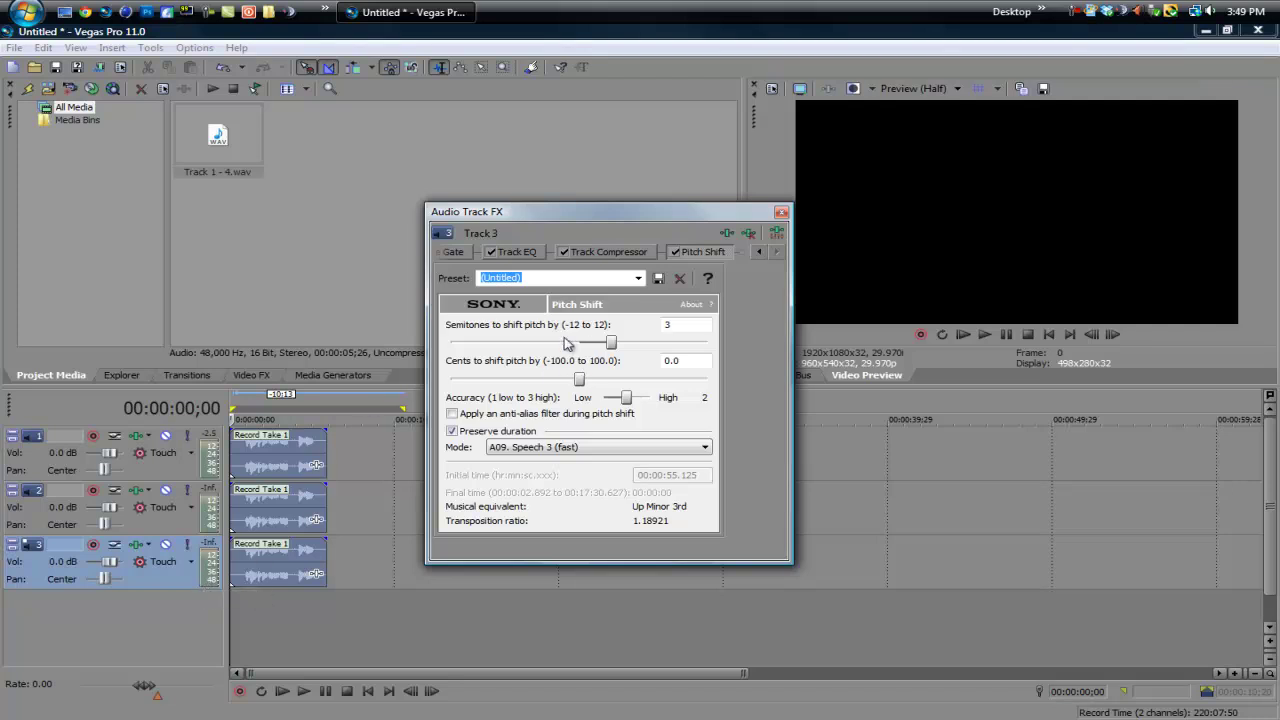
{"action": "left_click_drag", "start_coordinate": [618, 344], "coordinate": [553, 345]}
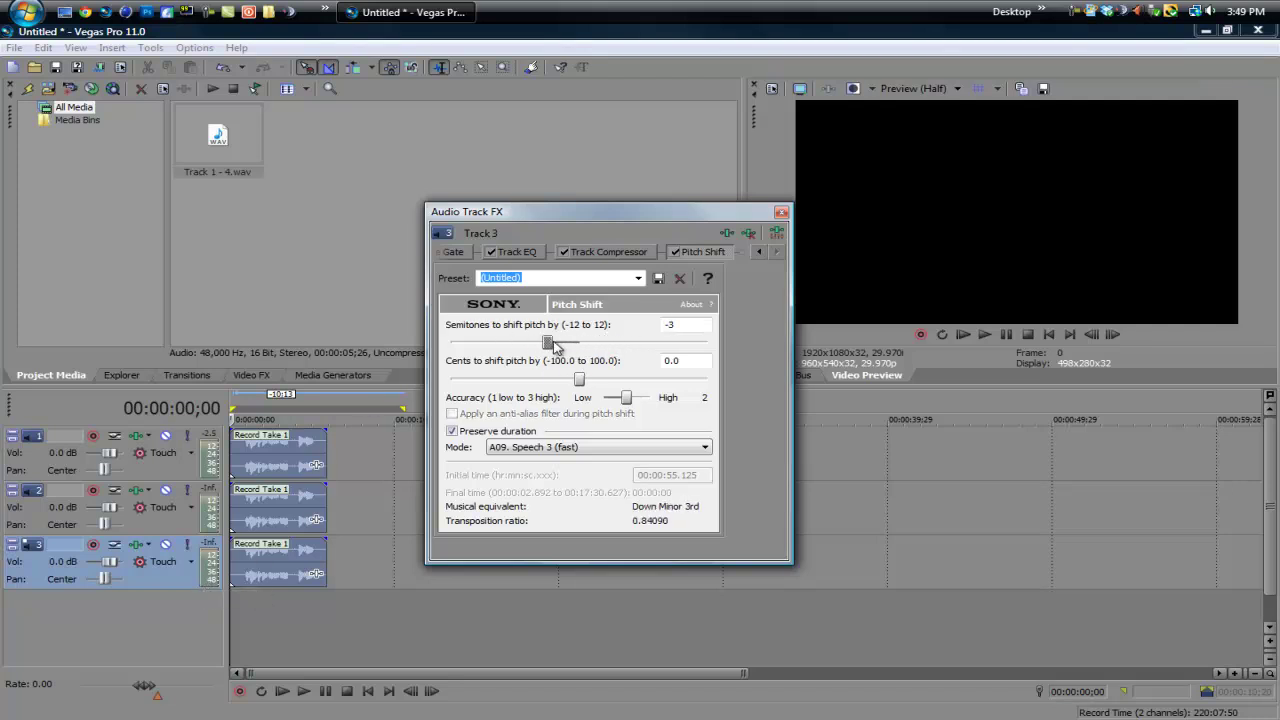
{"action": "left_click", "coordinate": [781, 212]}
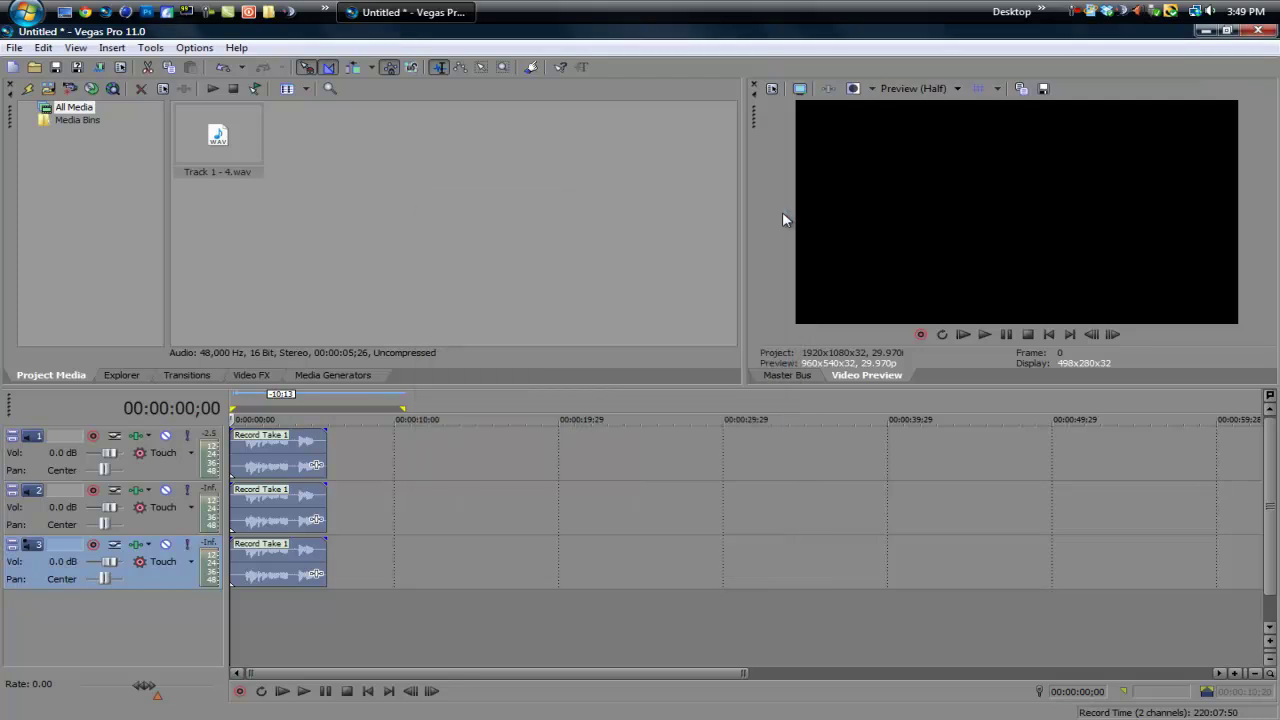
{"action": "scroll", "coordinate": [580, 495], "scroll_direction": "up", "scroll_amount": 2}
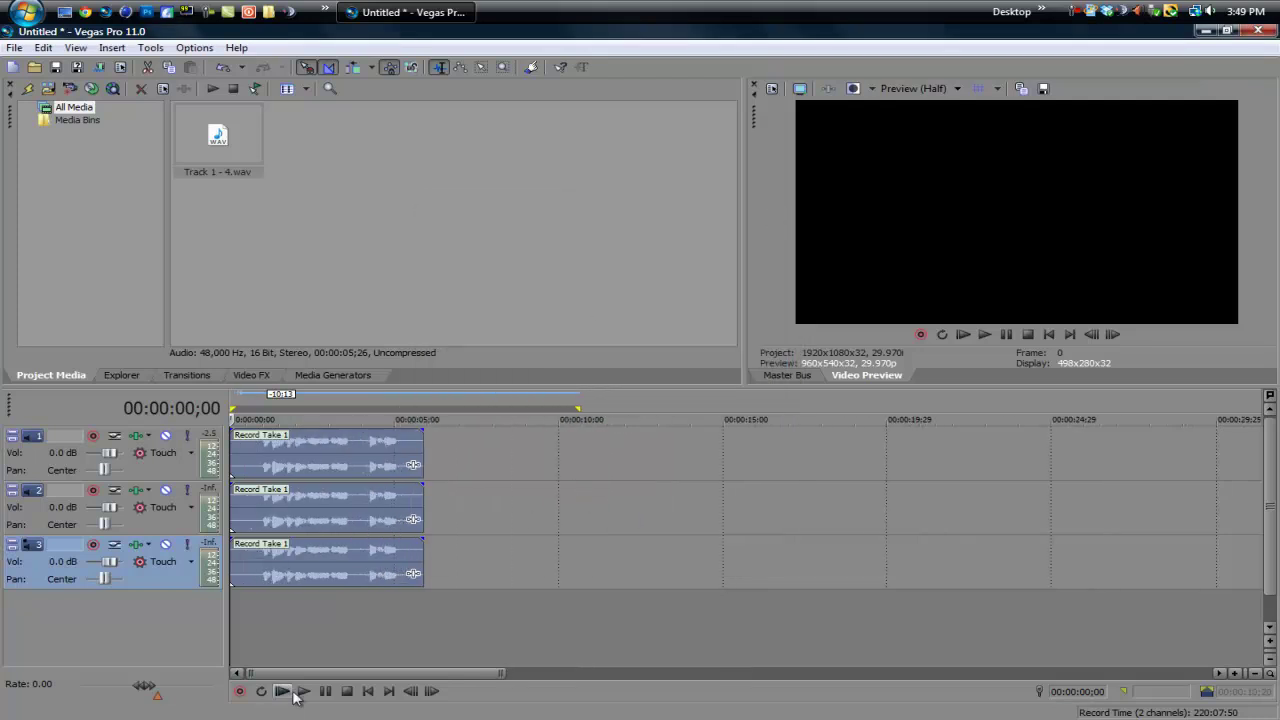
{"action": "scroll", "coordinate": [299, 660], "scroll_direction": "up", "scroll_amount": 1}
{"action": "left_click", "coordinate": [249, 646]}
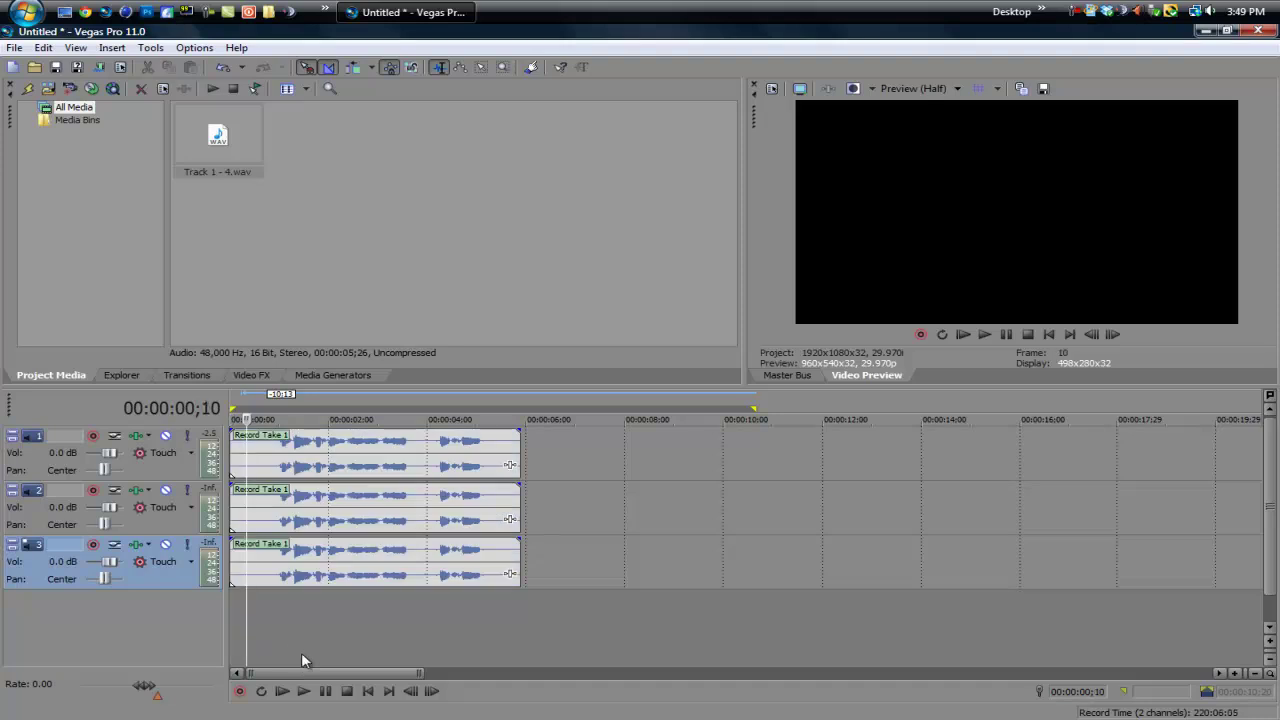
{"action": "scroll", "coordinate": [305, 656], "scroll_direction": "down", "scroll_amount": 1}
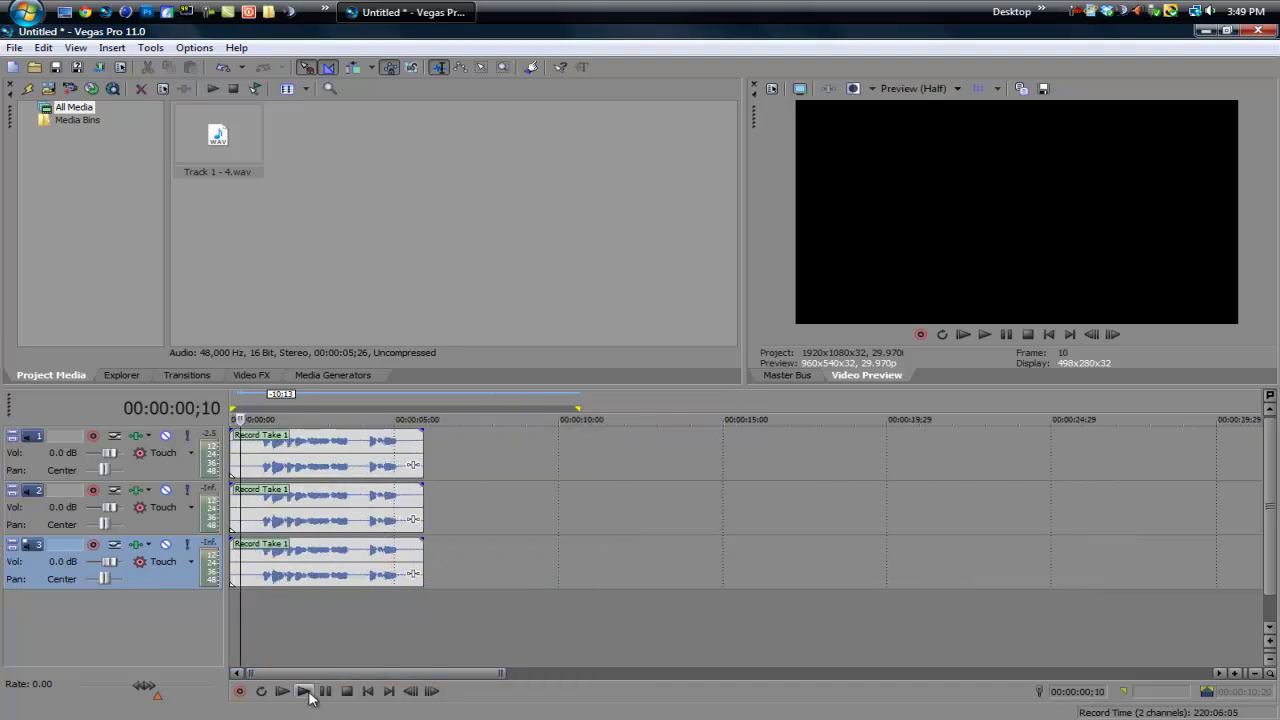
{"action": "left_click", "coordinate": [306, 692]}
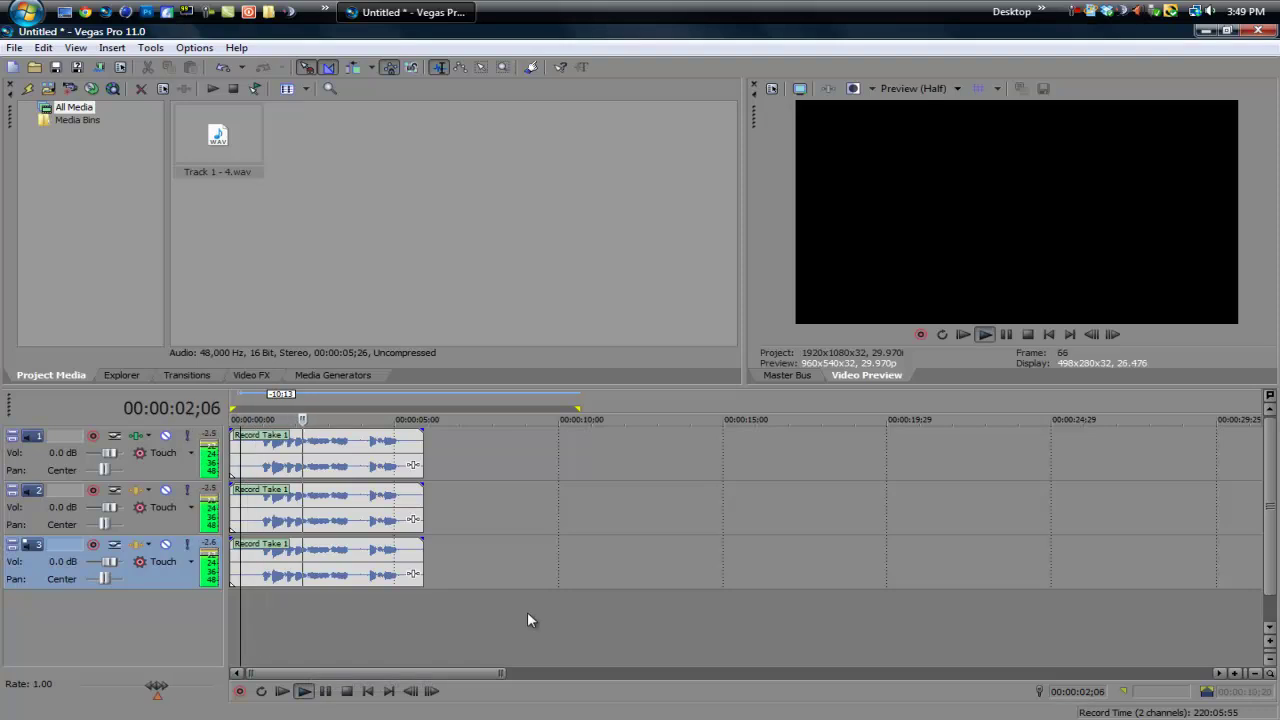
{"action": "scroll", "coordinate": [528, 614], "scroll_direction": "up", "scroll_amount": 1}
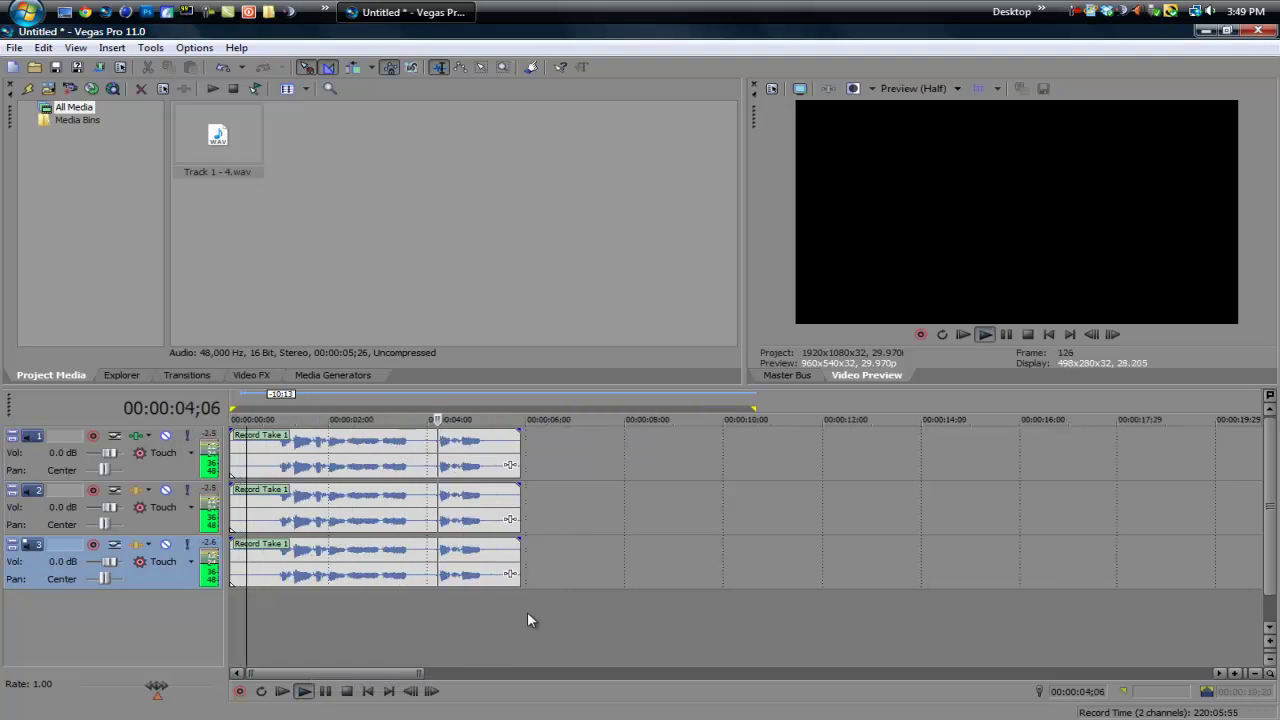
{"action": "left_click", "coordinate": [345, 692]}
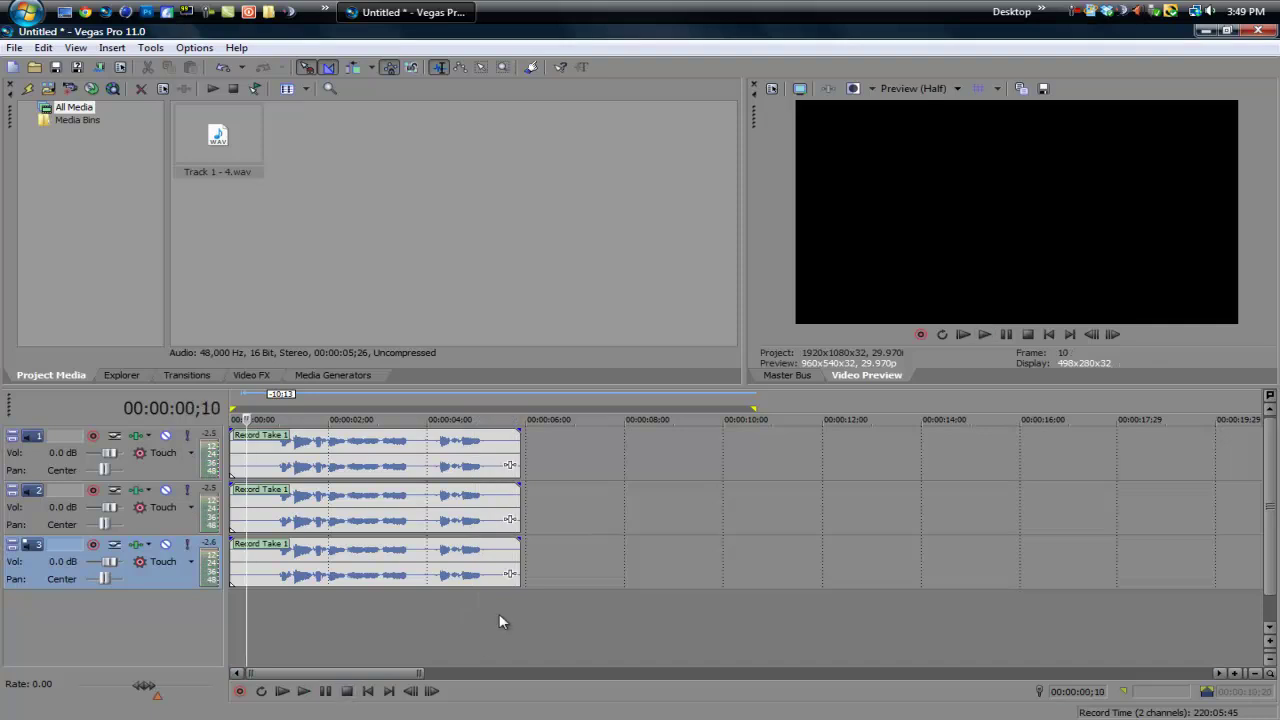
{"action": "scroll", "coordinate": [492, 618], "scroll_direction": "down", "scroll_amount": 1}
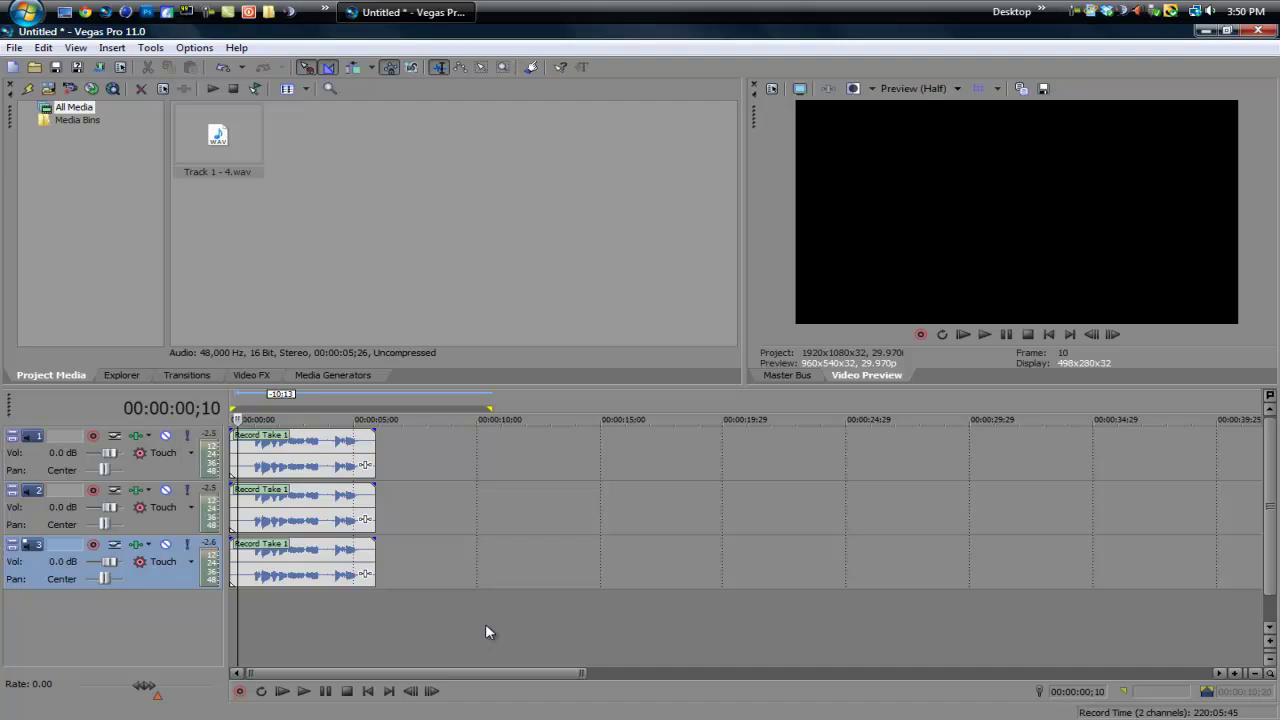
{"action": "scroll", "coordinate": [485, 623], "scroll_direction": "down", "scroll_amount": 4}
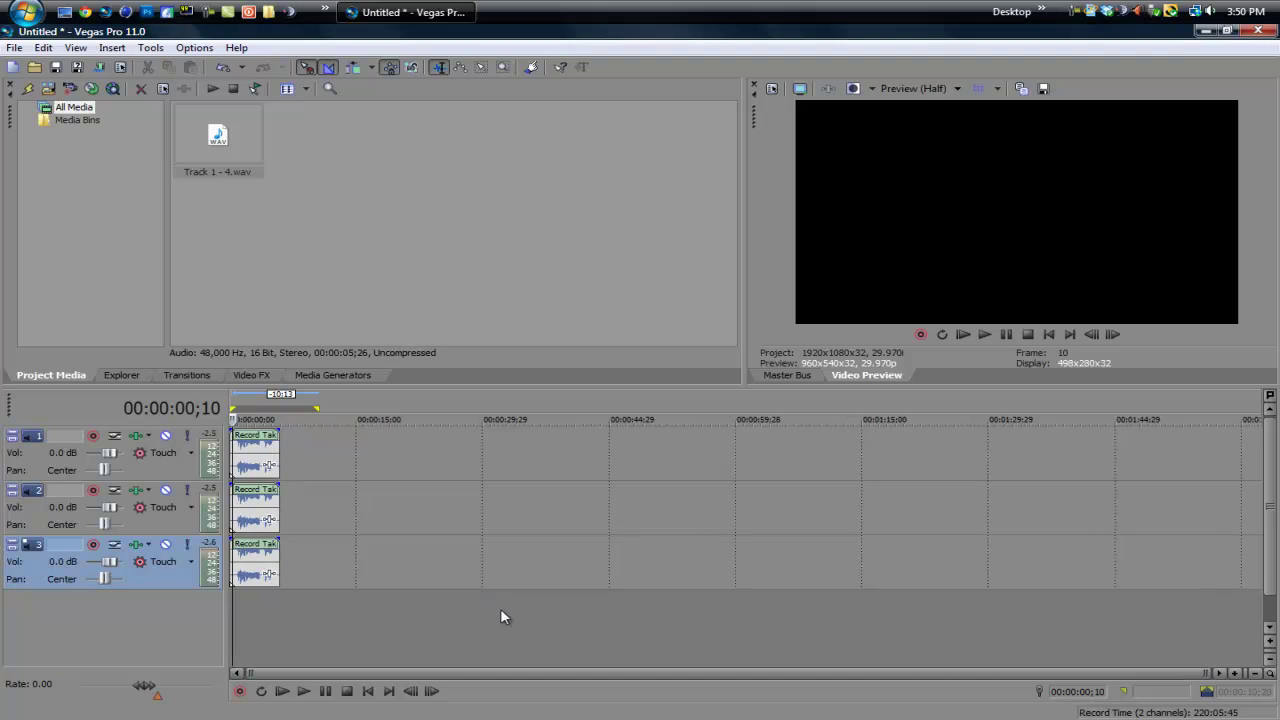